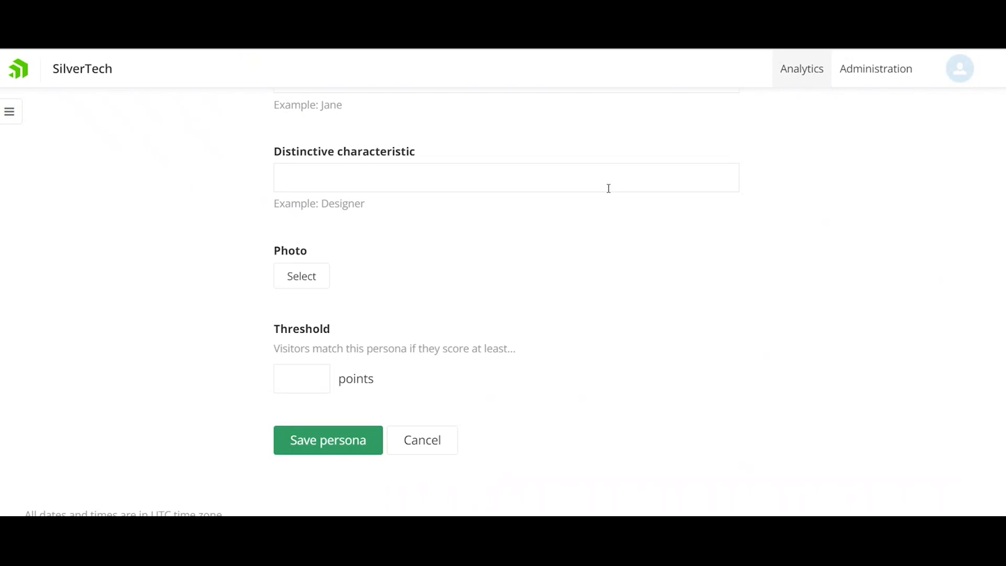
- Name the persona "Personal Banking Paul" and give it the distinctive characteristic "Prospect Interest in Personal Banking Products"
scroll(609, 188, "up", 4)
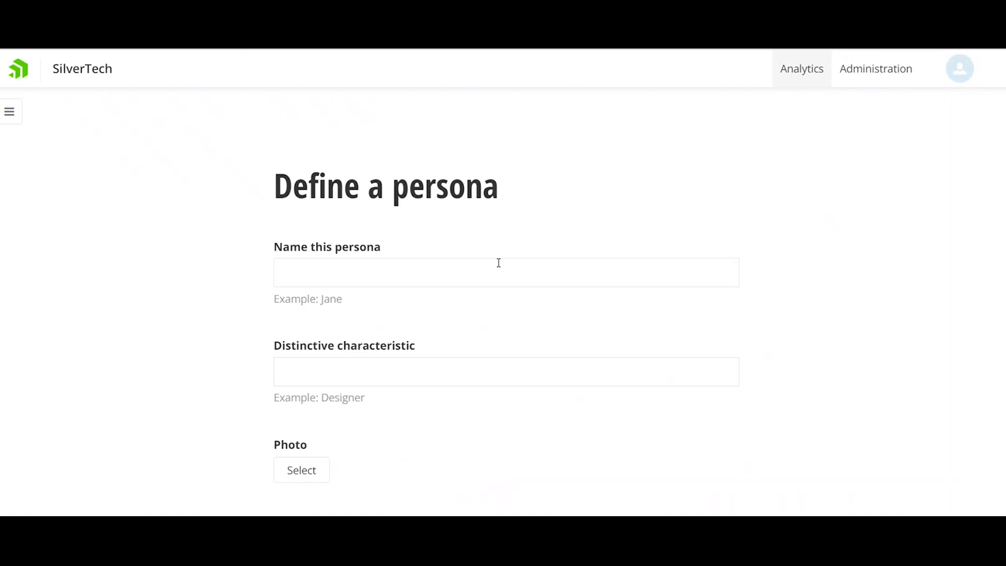
left_click(498, 263)
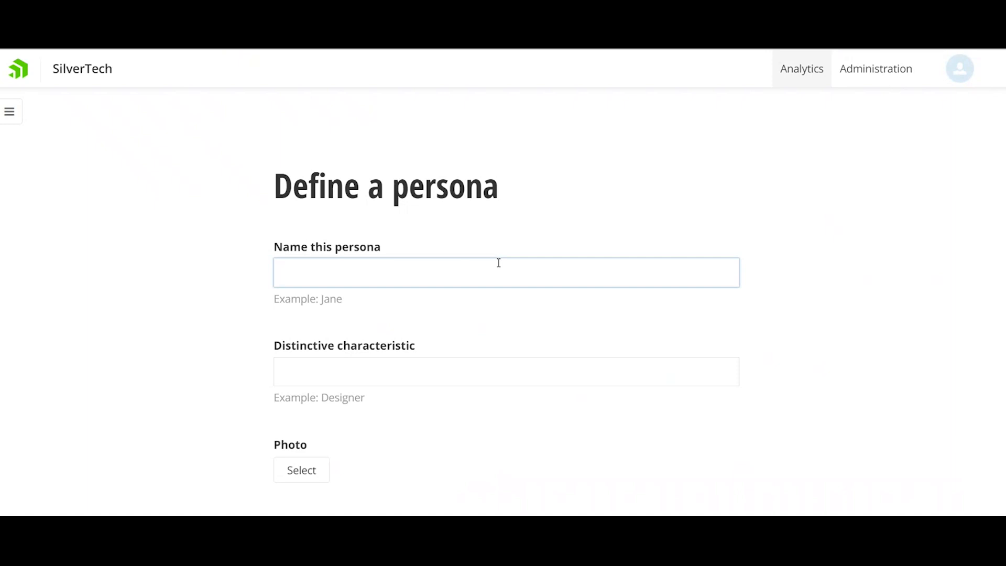
type("Personal Banking Paul")
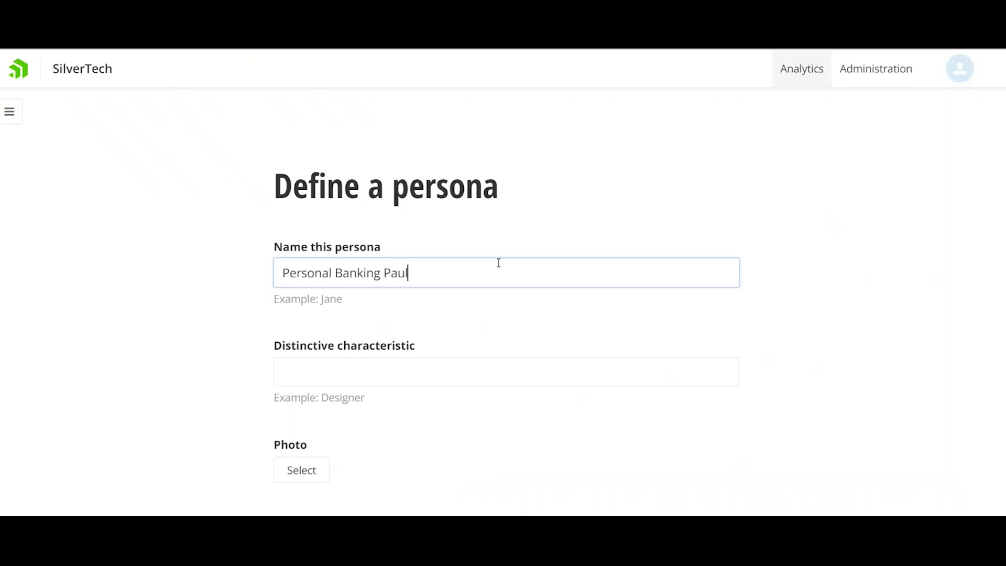
left_click(464, 362)
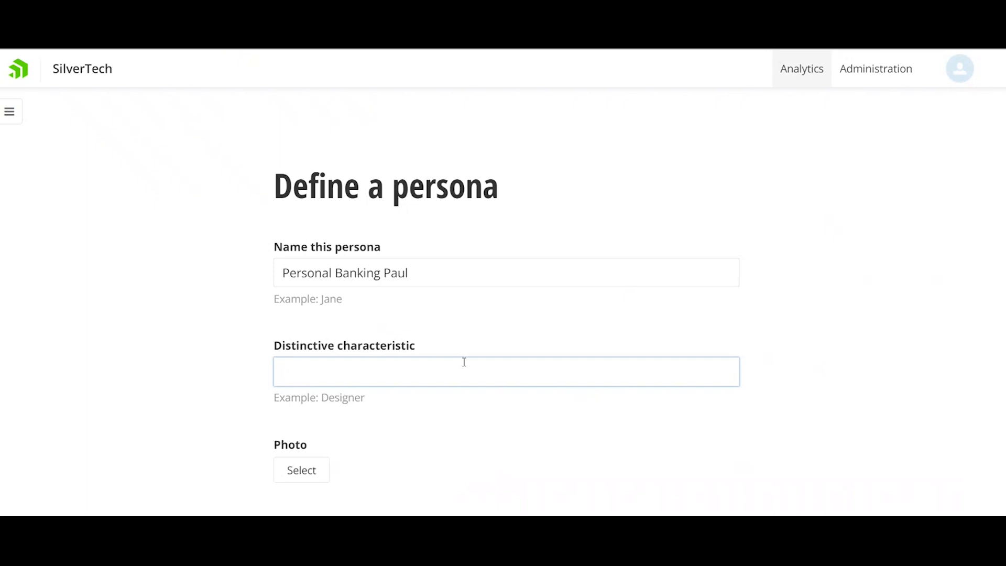
type("Prospect Interest in Person")
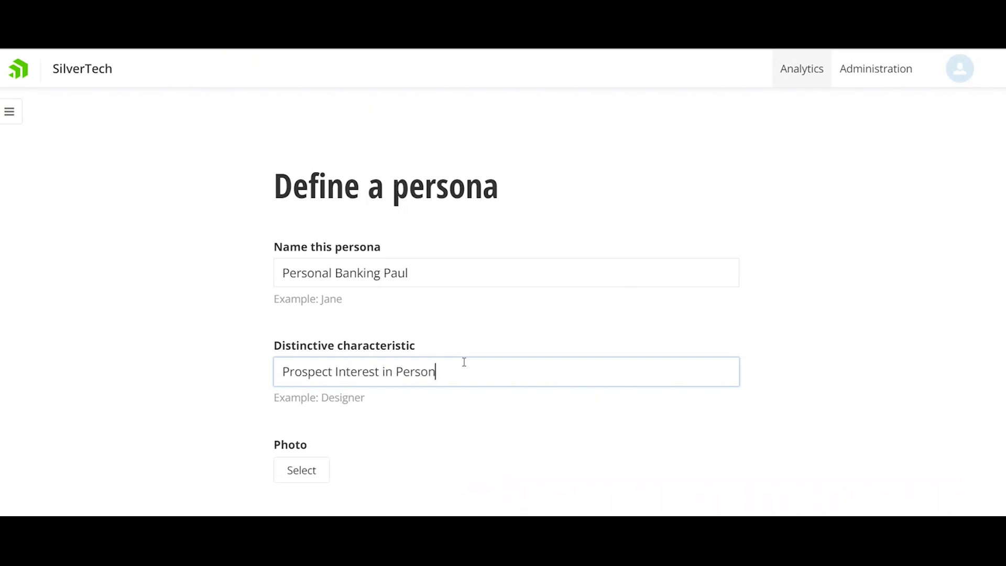
type("al Banking Products")
- Set the persona's threshold to 30 points and save the persona
scroll(568, 365, "down", 1)
scroll(565, 361, "down", 3)
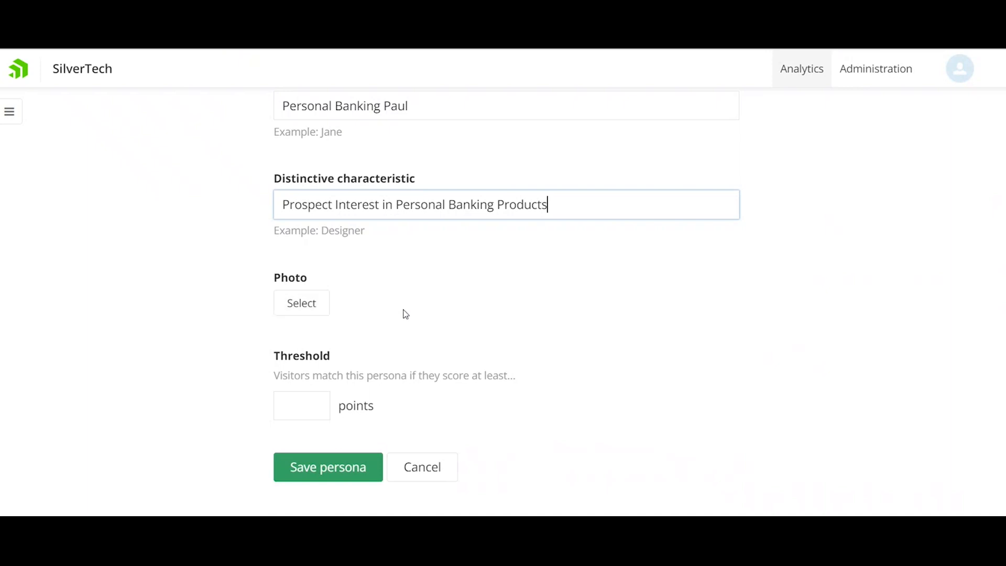
scroll(406, 339, "down", 2)
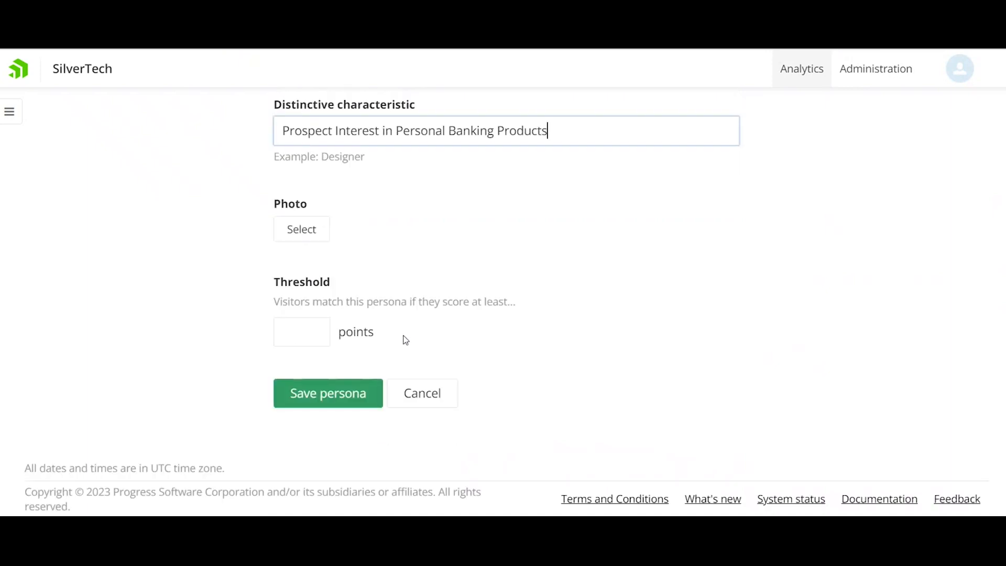
scroll(406, 340, "up", 2)
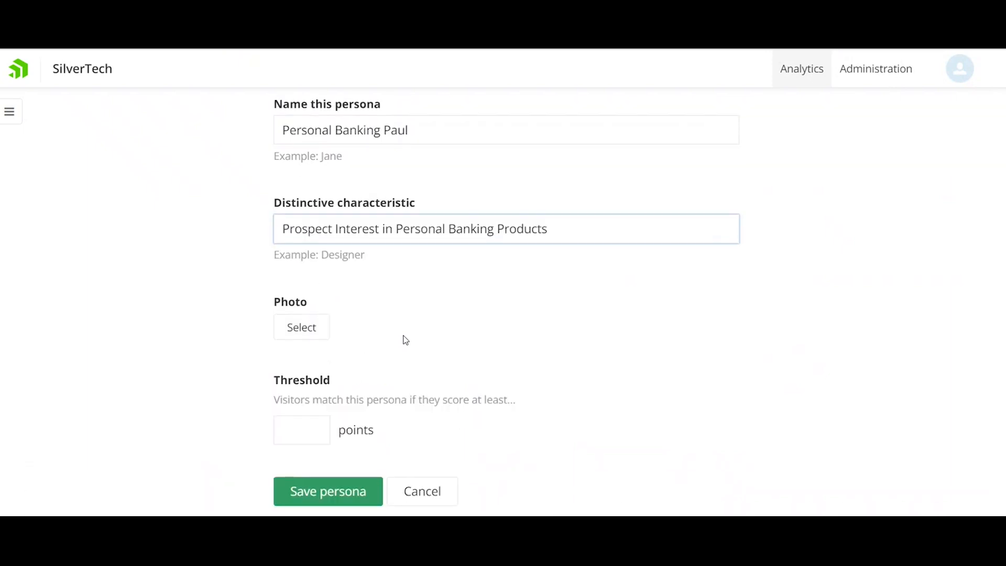
scroll(406, 340, "down", 2)
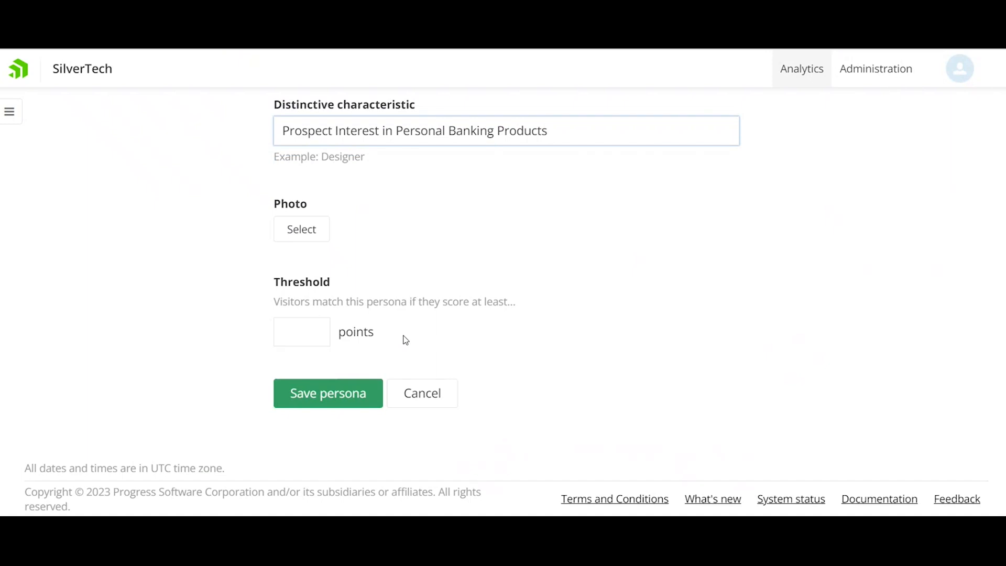
left_click(325, 335)
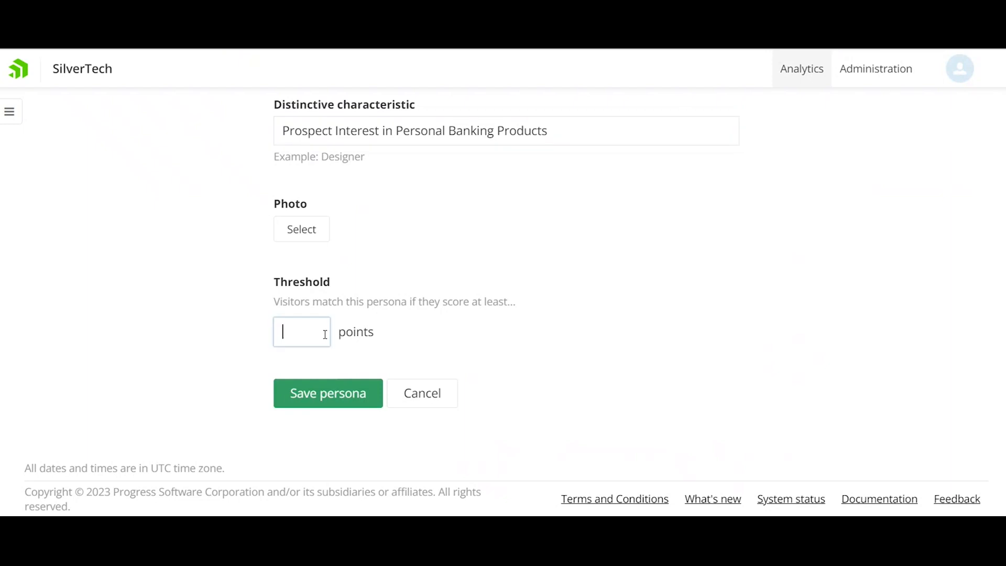
type("30")
scroll(388, 347, "up", 1)
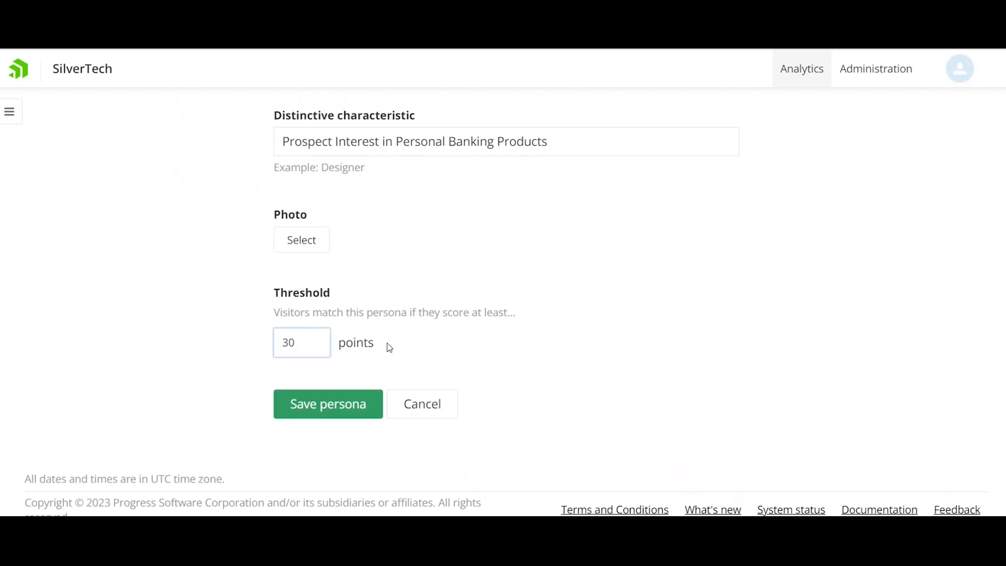
left_click(354, 404)
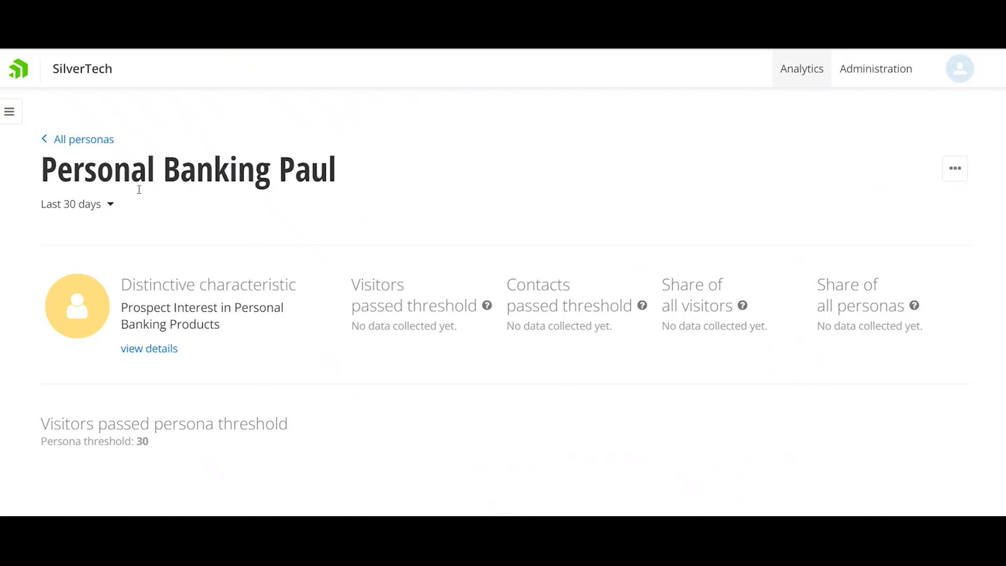
- Return to the personas overview and examine the scoring rules listed for all personas
left_click(95, 149)
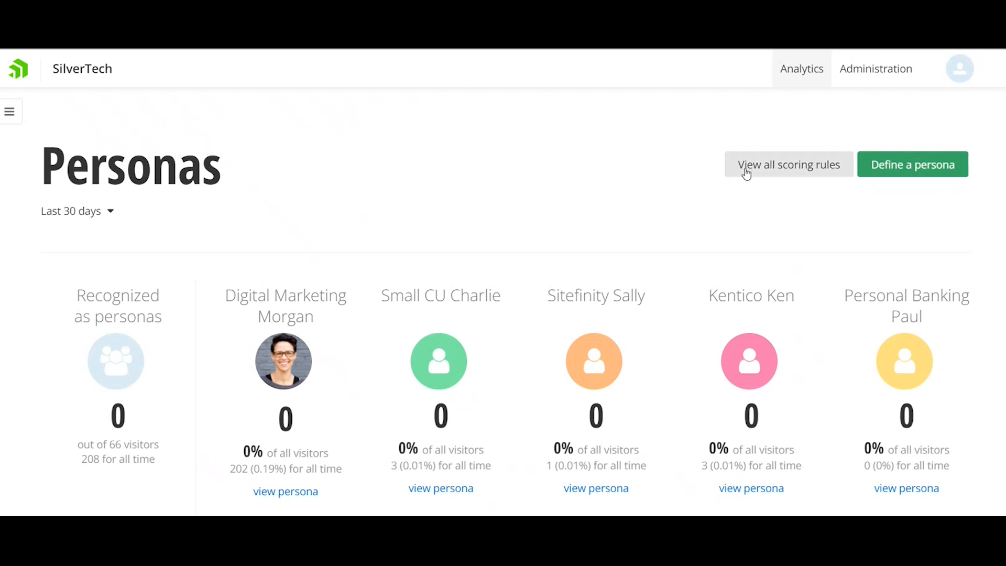
scroll(661, 194, "down", 1)
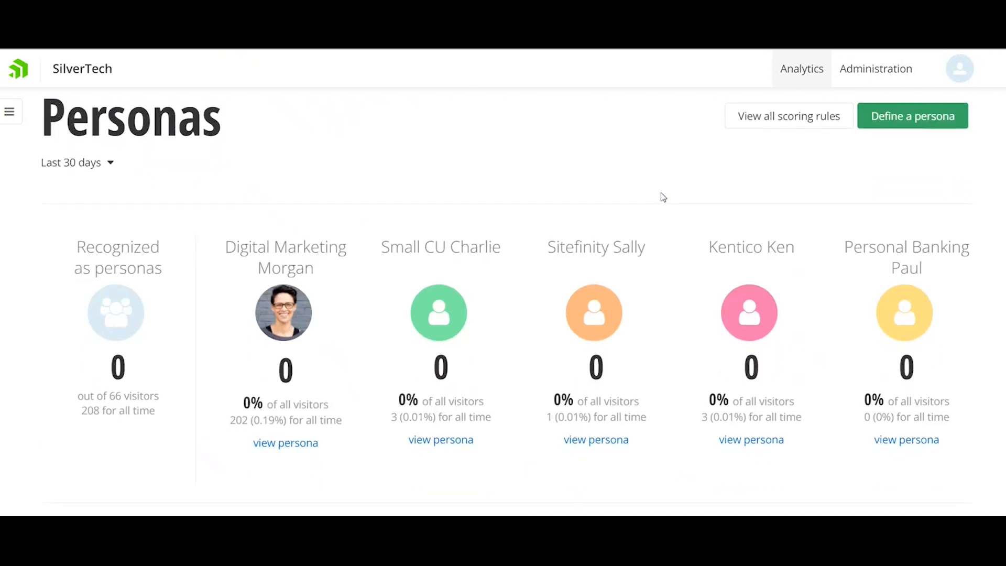
left_click(820, 128)
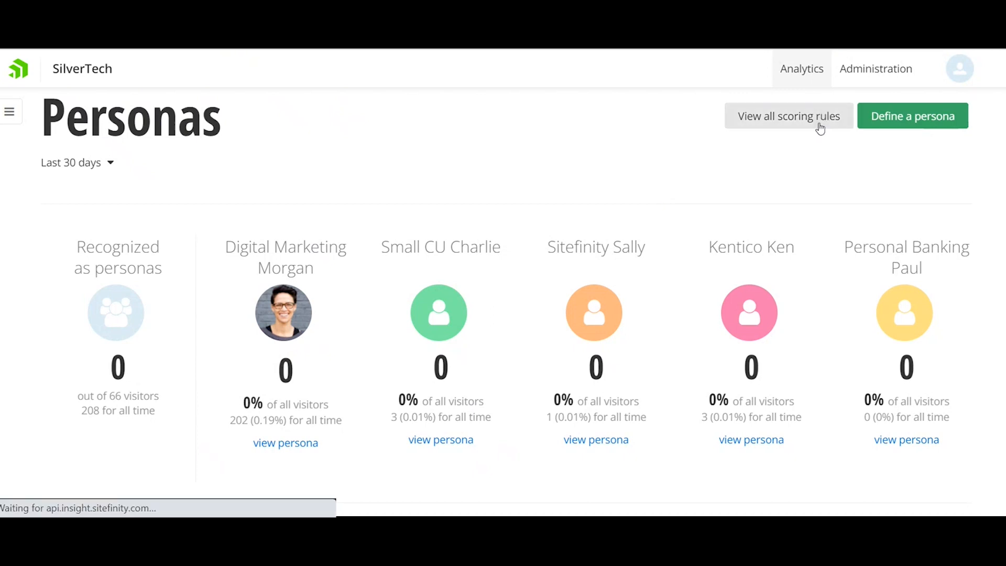
scroll(662, 156, "down", 5)
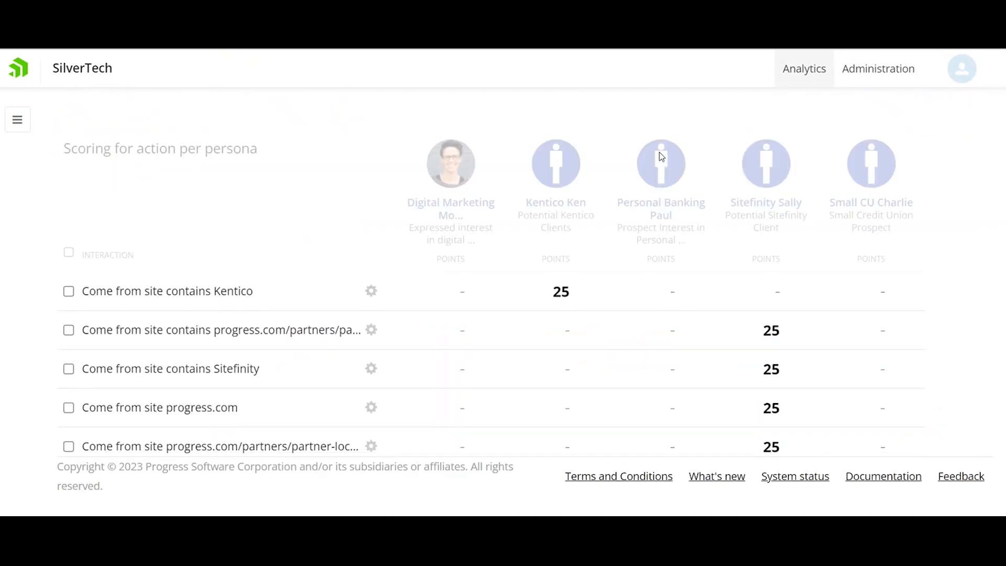
scroll(623, 198, "up", 2)
scroll(621, 195, "down", 2)
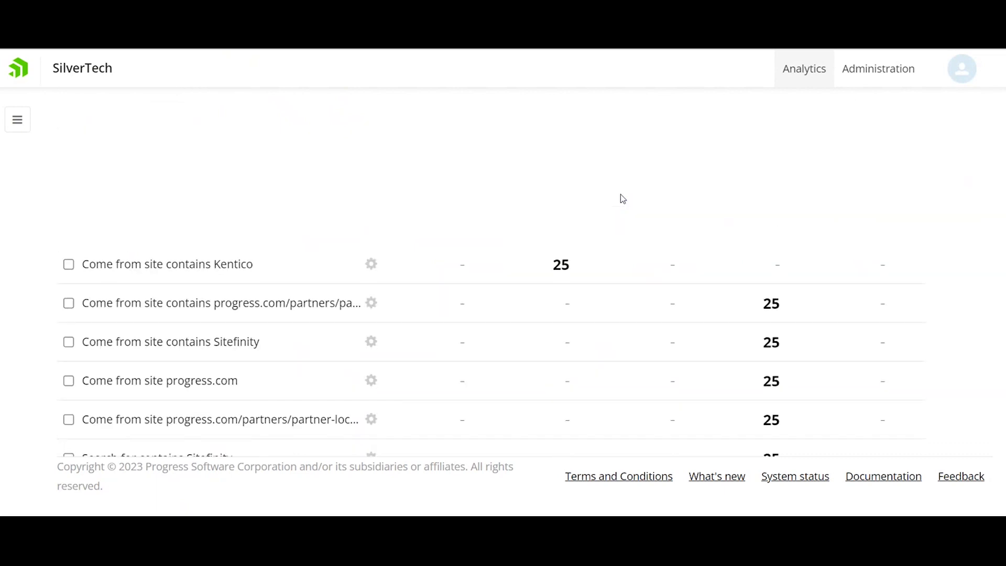
scroll(621, 194, "up", 1)
scroll(620, 195, "down", 2)
scroll(621, 197, "down", 3)
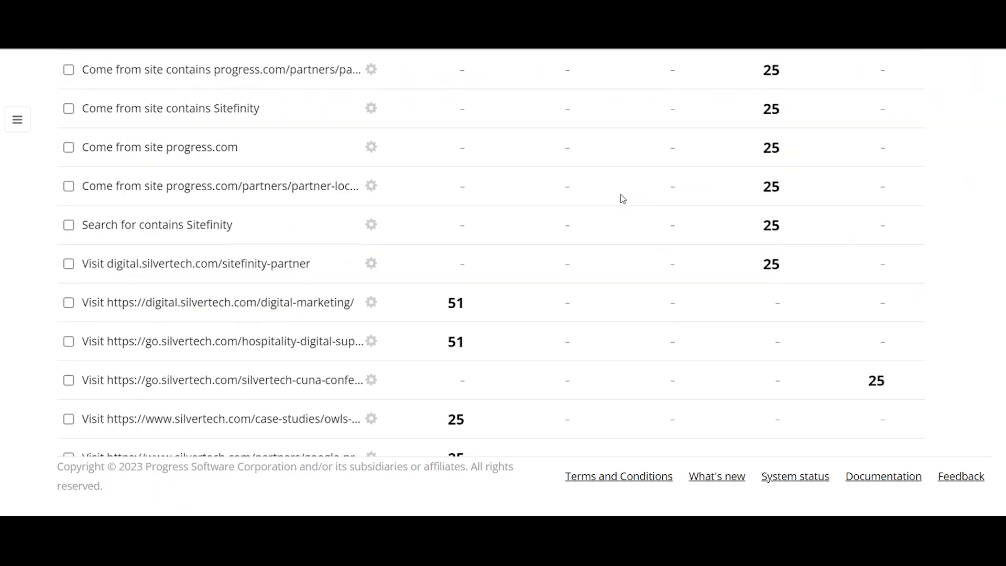
scroll(622, 197, "up", 8)
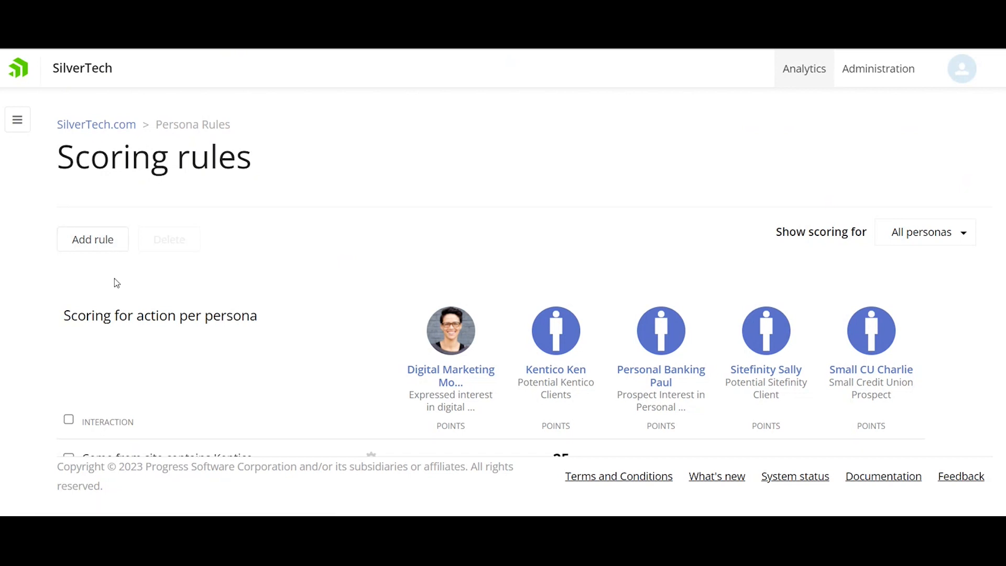
- Add a scoring rule with the behaviour condition "Search for" exactly matching "checking accounts"
left_click(106, 249)
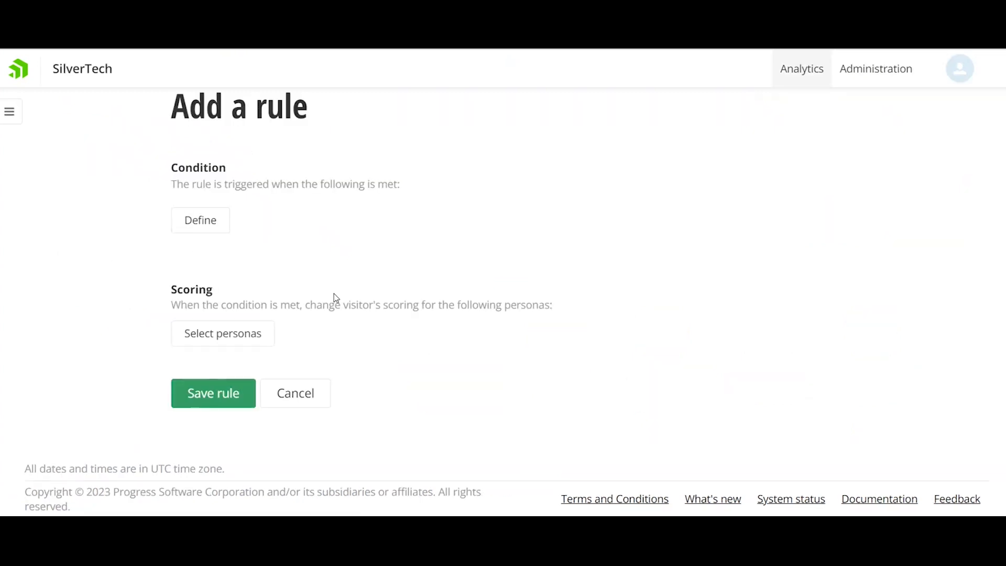
left_click(221, 221)
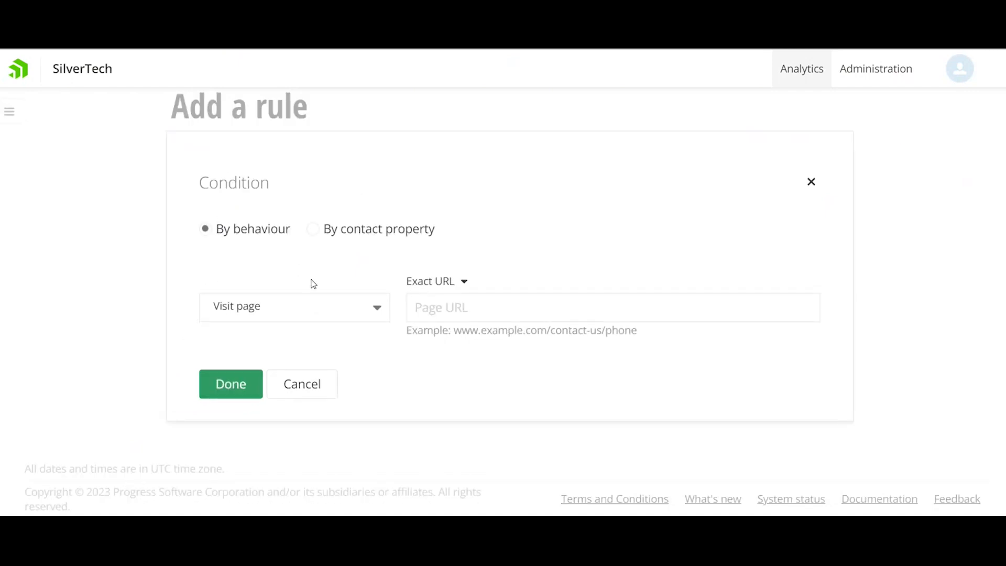
left_click(365, 309)
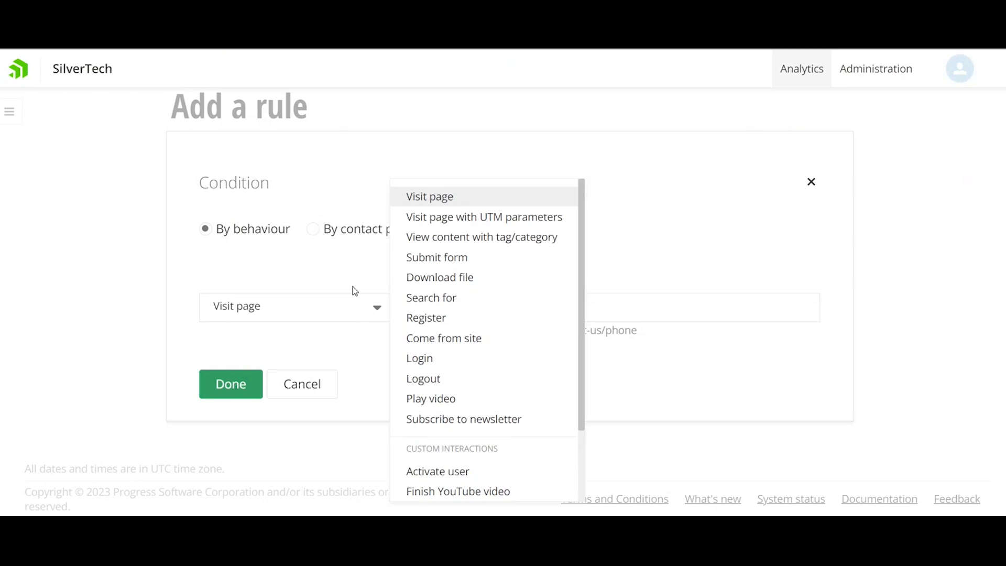
left_click(449, 300)
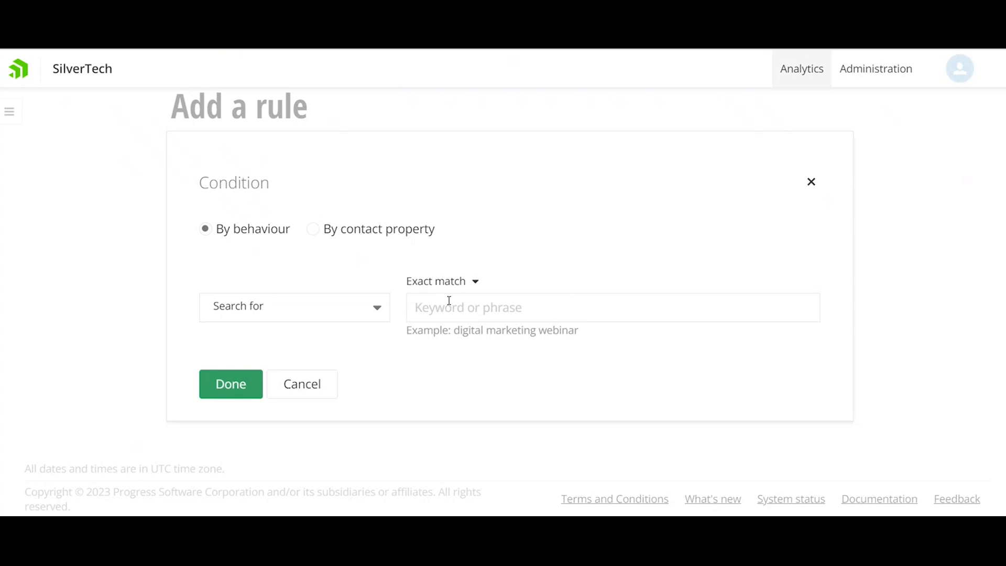
left_click(449, 300)
type("checking ")
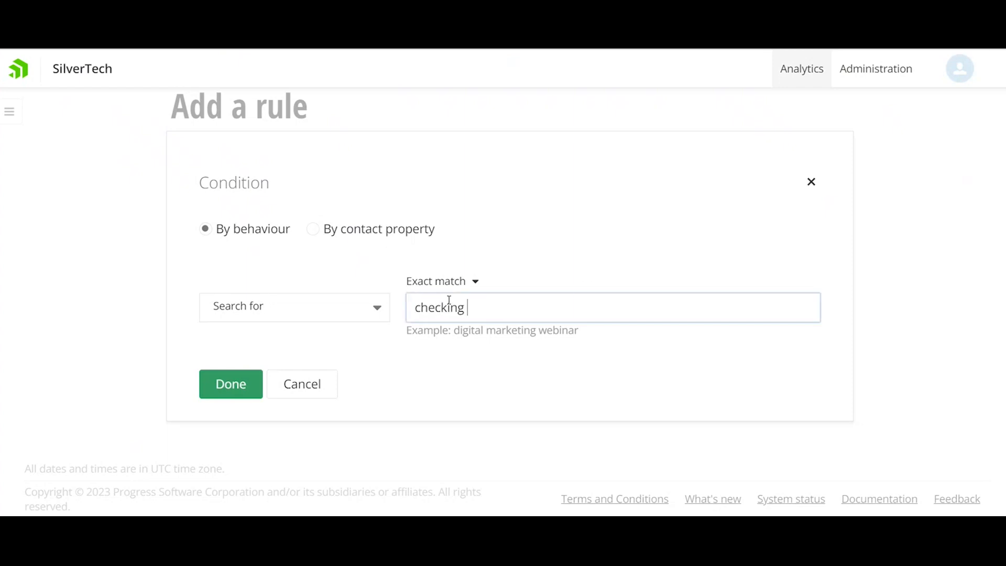
type("accounts")
left_click(246, 379)
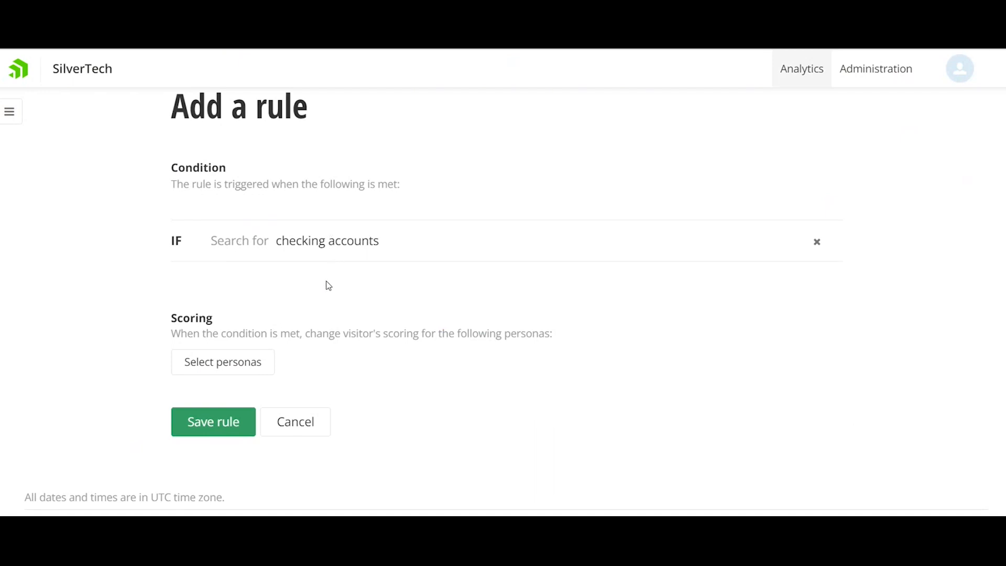
- Select Personal Banking Paul as the persona whose scoring the rule changes
left_click(255, 364)
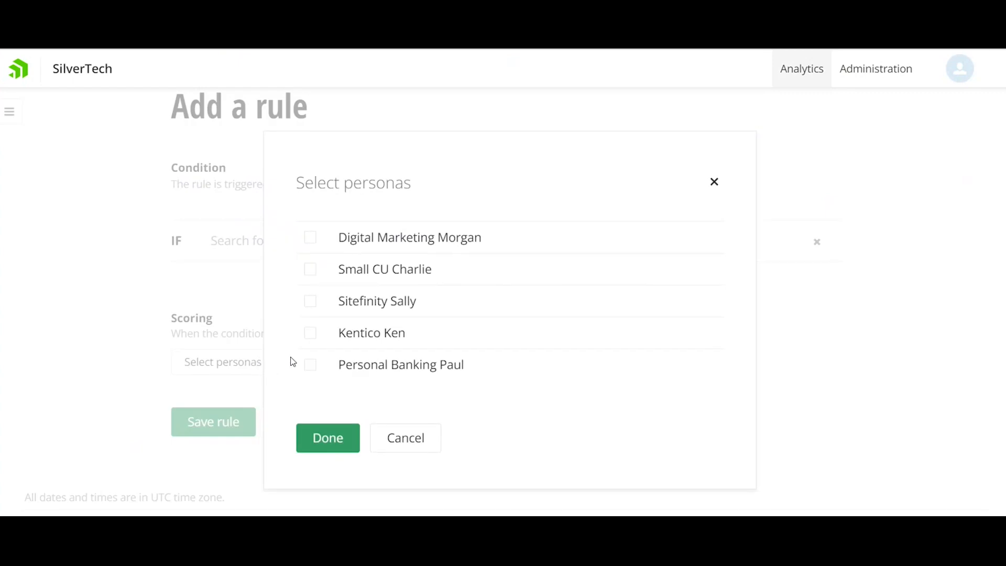
left_click(308, 369)
left_click(315, 439)
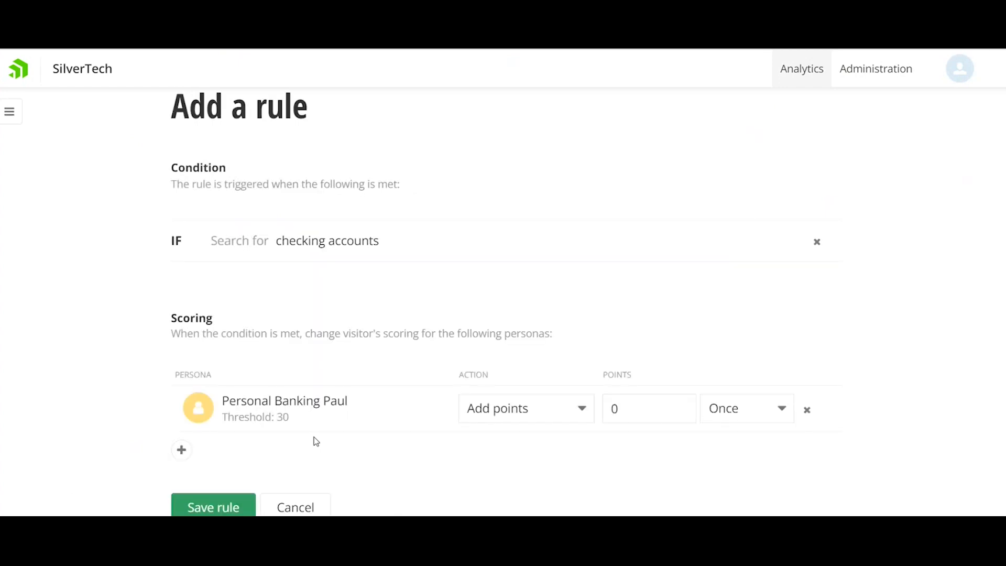
- Set the rule to add 10 points for Personal Banking Paul and save the rule
scroll(316, 441, "down", 2)
scroll(443, 382, "up", 1)
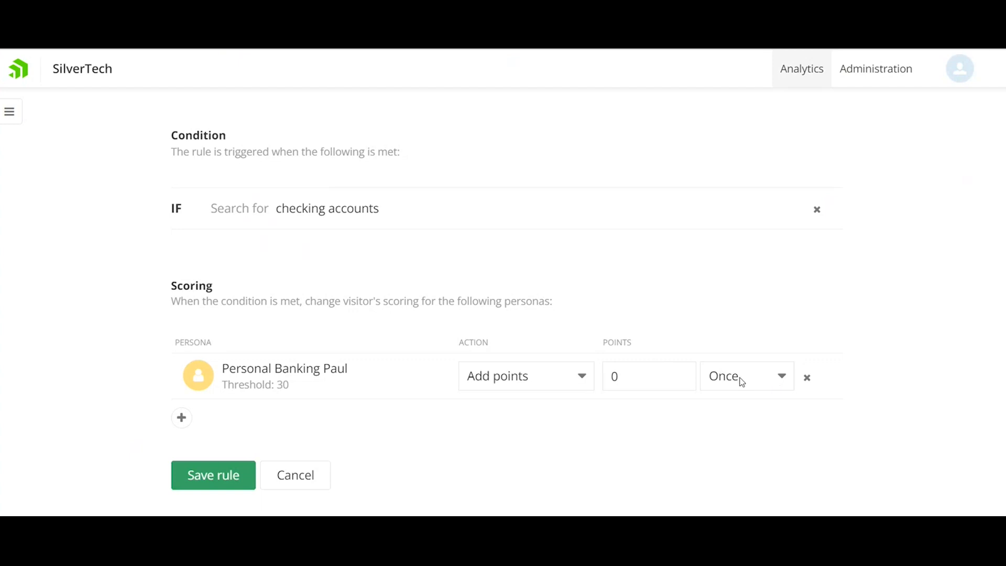
left_click(665, 378)
key("BackSpace")
type("10")
left_click(654, 426)
scroll(344, 387, "up", 1)
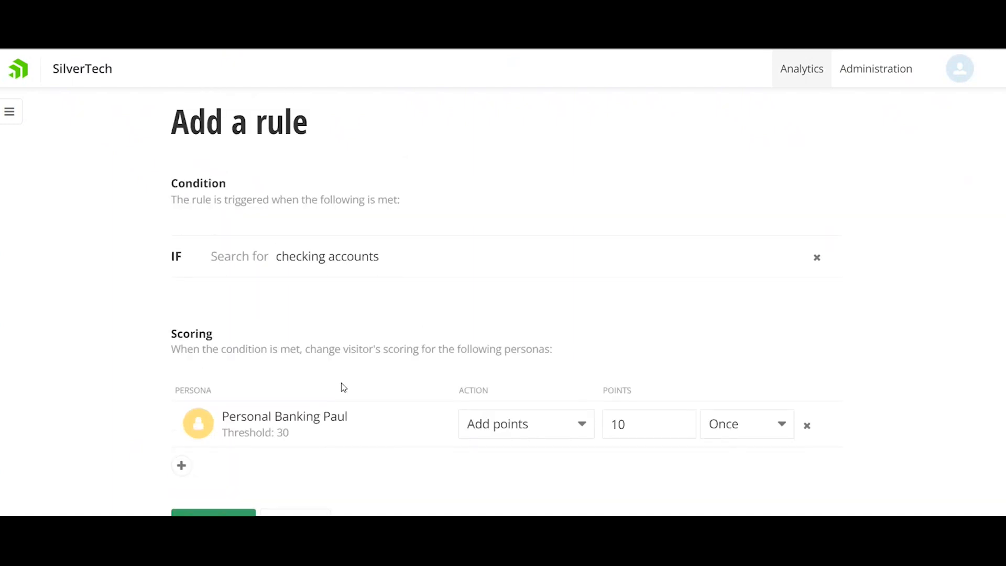
scroll(342, 386, "down", 1)
left_click(244, 446)
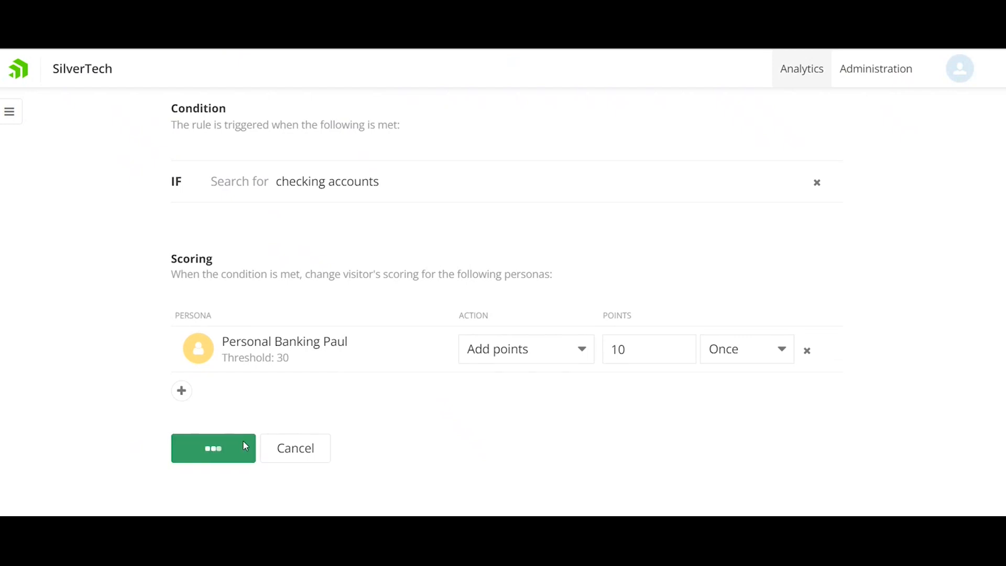
- Open the list of all scoring rules and check the "Search for checking accounts" entry under Personal Banking Paul
scroll(648, 161, "up", 1)
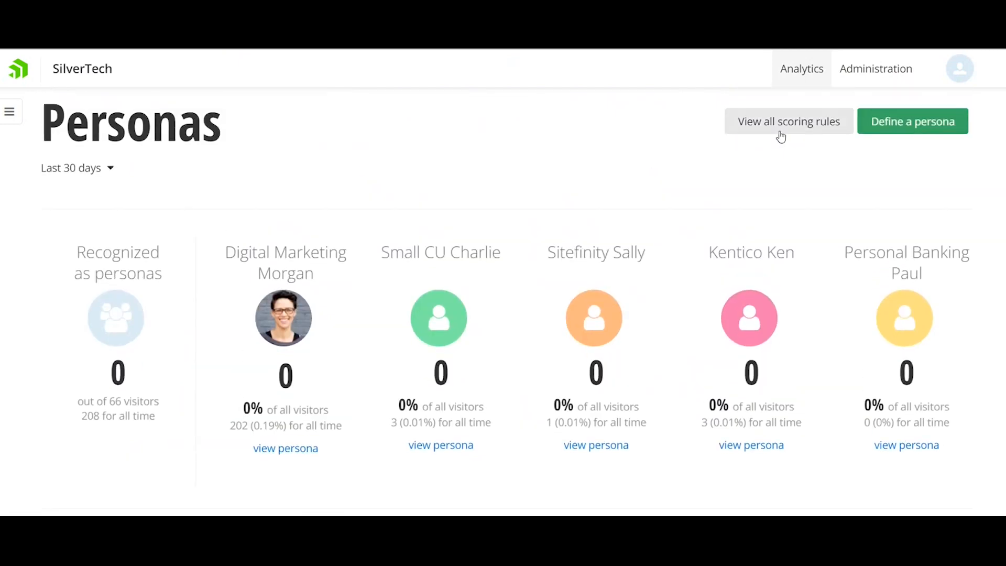
left_click(781, 135)
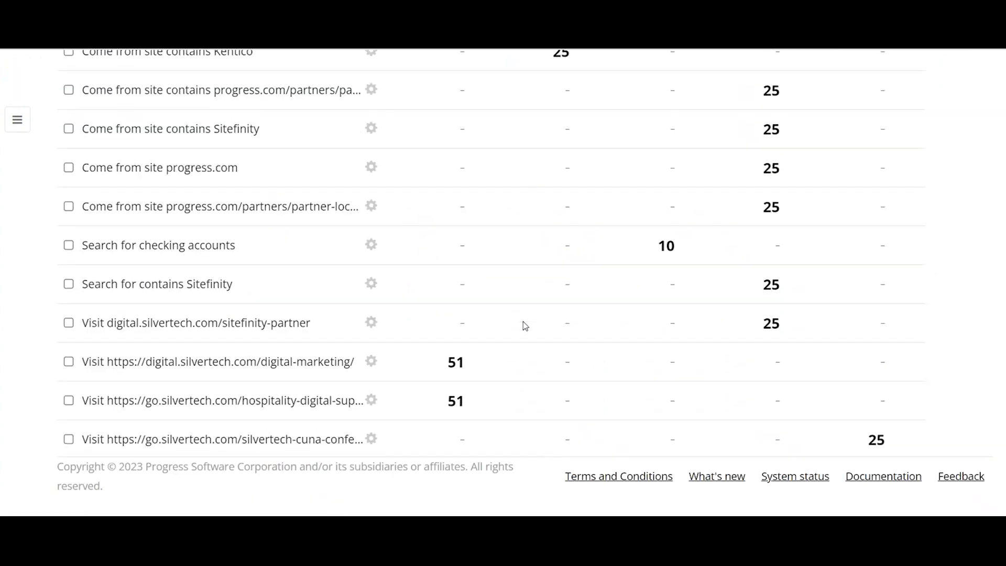
scroll(524, 326, "down", 2)
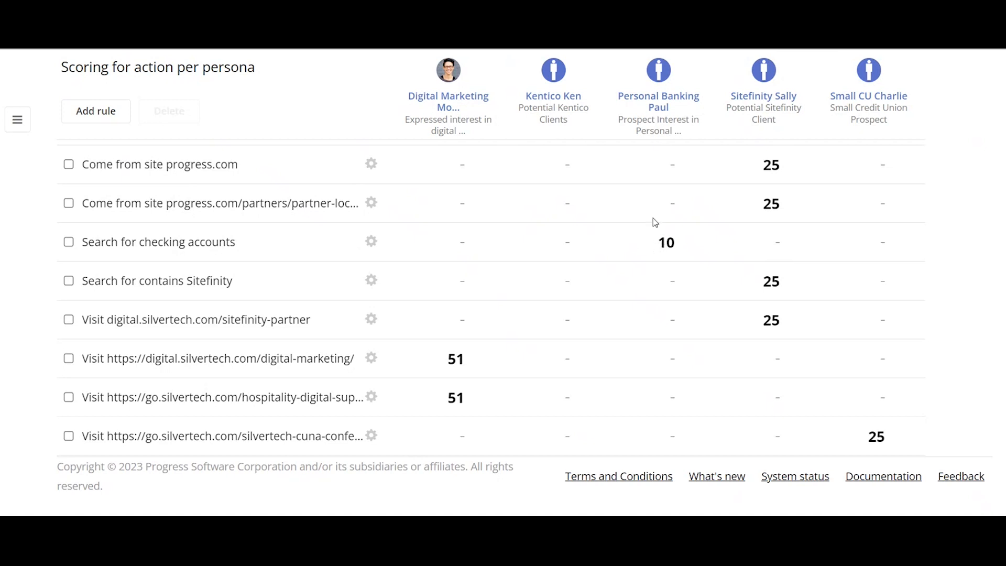
scroll(655, 237, "up", 6)
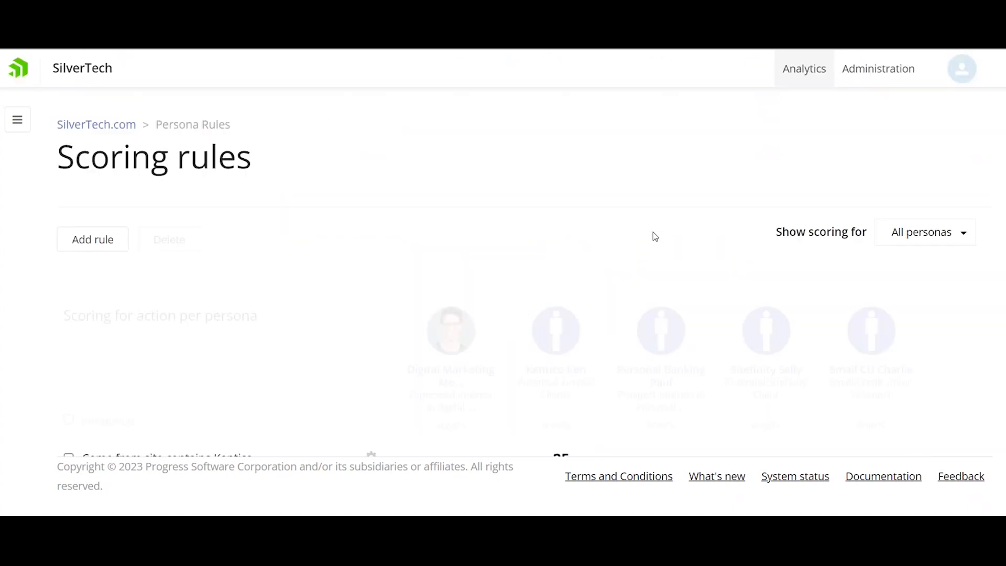